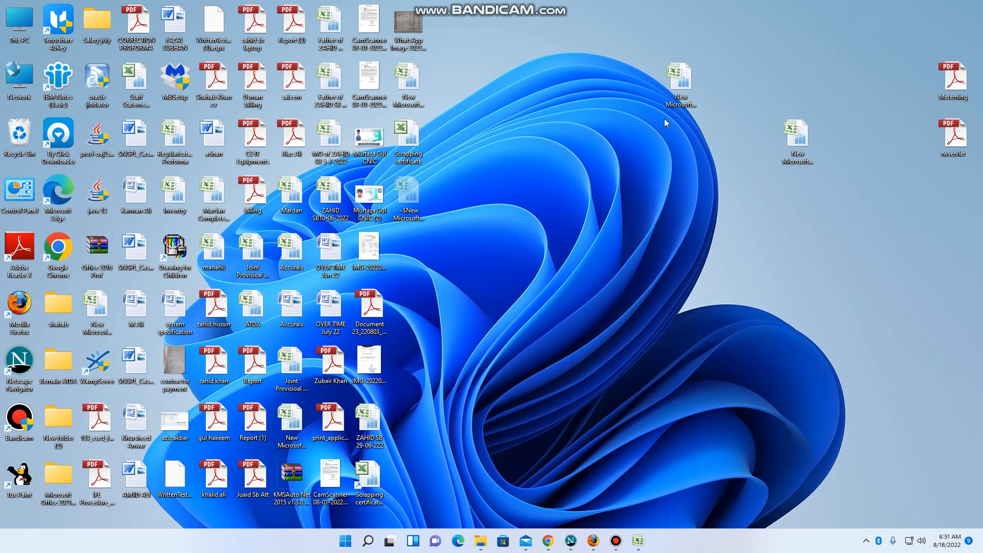
Step: Open the new Excel workbook from the desktop and enter 1 in cell A1 and 2 in cell A2
double_click(675, 87)
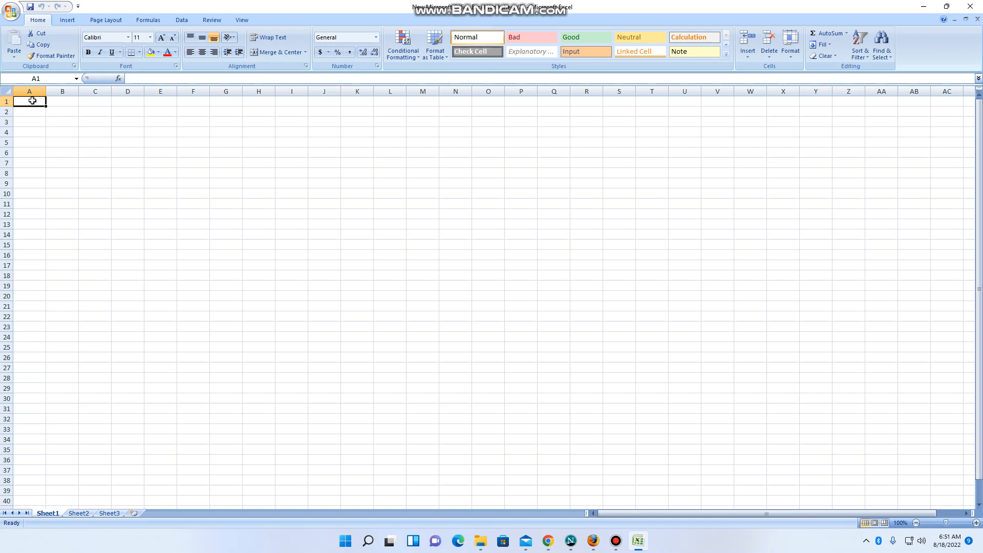
type("1")
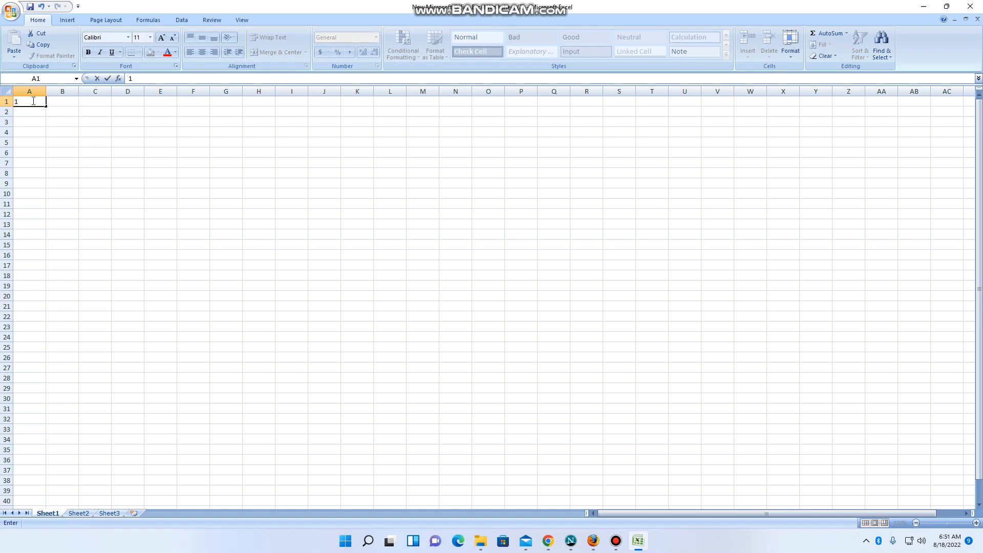
key("Return")
type("2")
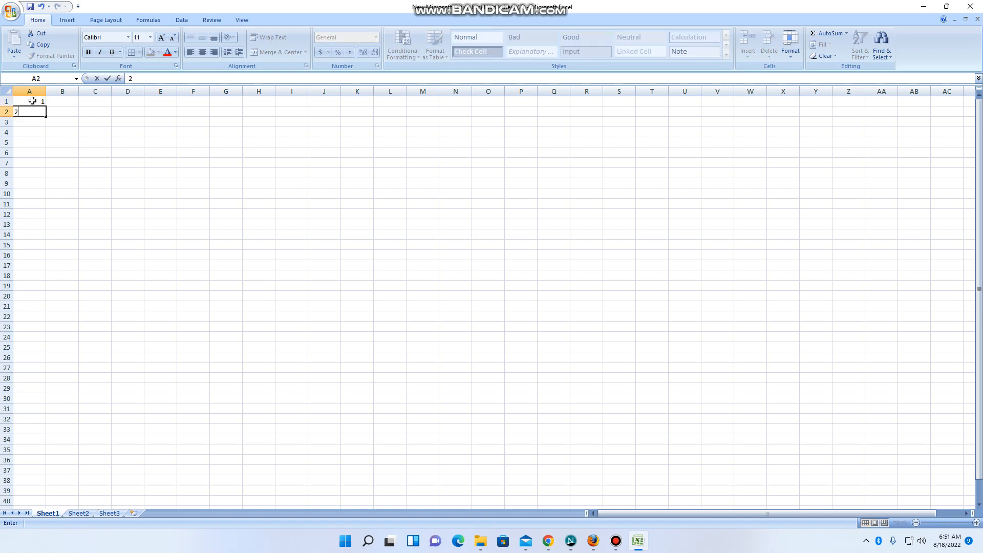
key("Return")
key("Return")
Step: Extend the number pattern in A1:A2 down column A through row 47 with the fill handle
left_click(38, 102)
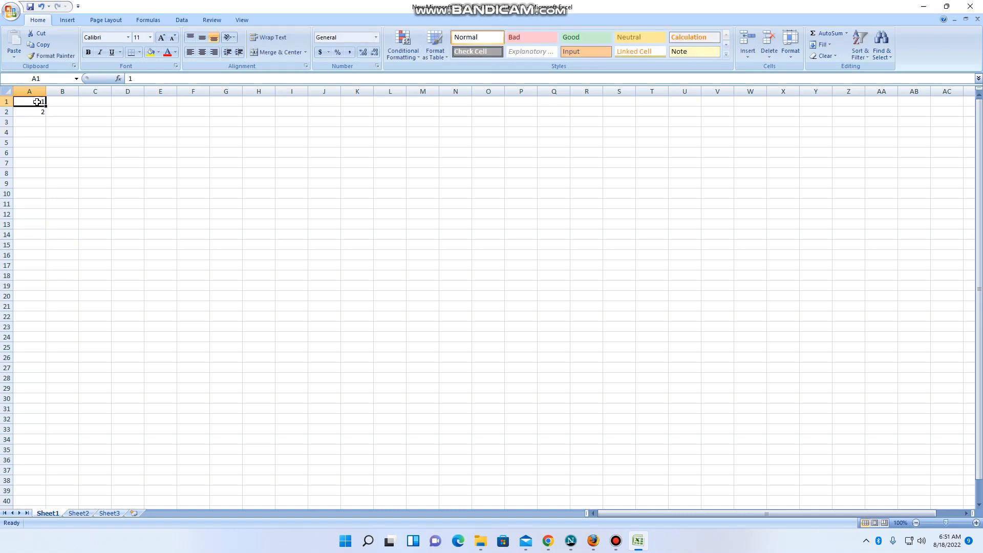
left_click(38, 110, "shift")
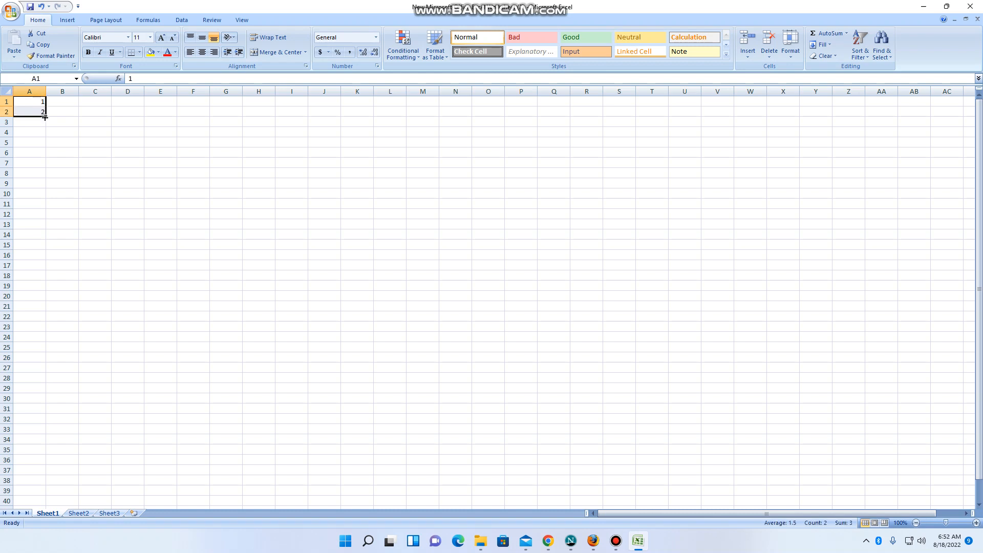
left_click_drag(45, 118, 41, 471)
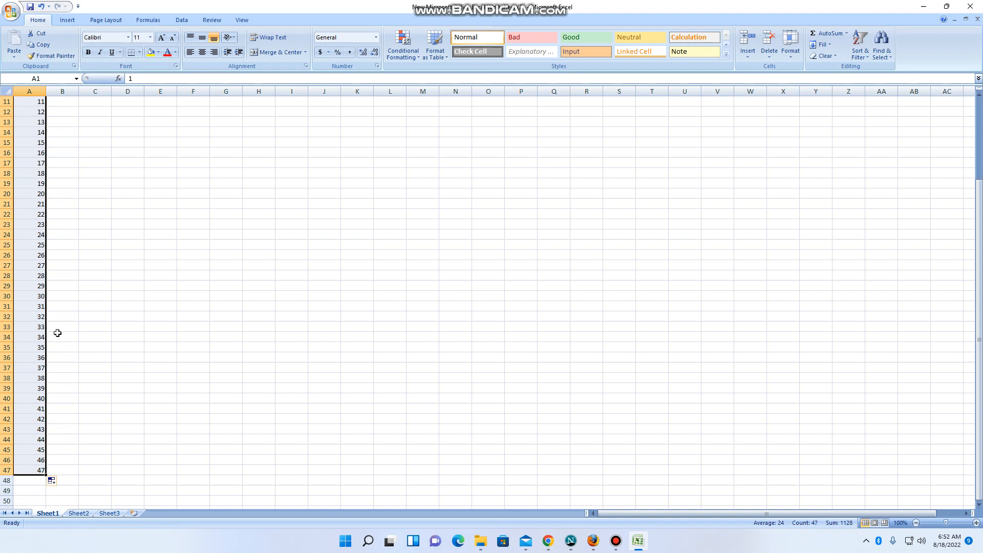
scroll(57, 235, "up", 4)
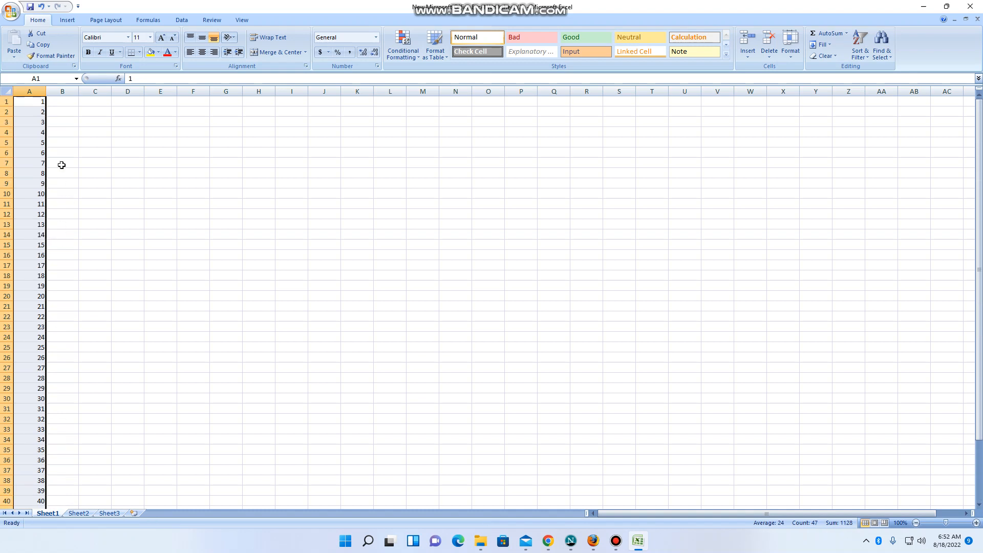
Step: Enter 1 in cell B1 and AutoFill it down to B47 using the Fill Series option
left_click(53, 104)
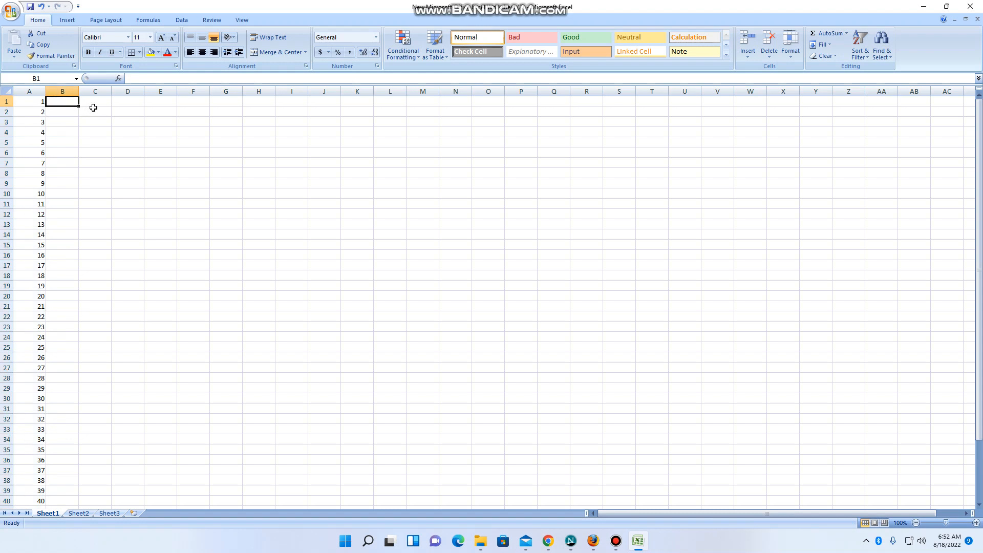
type("1")
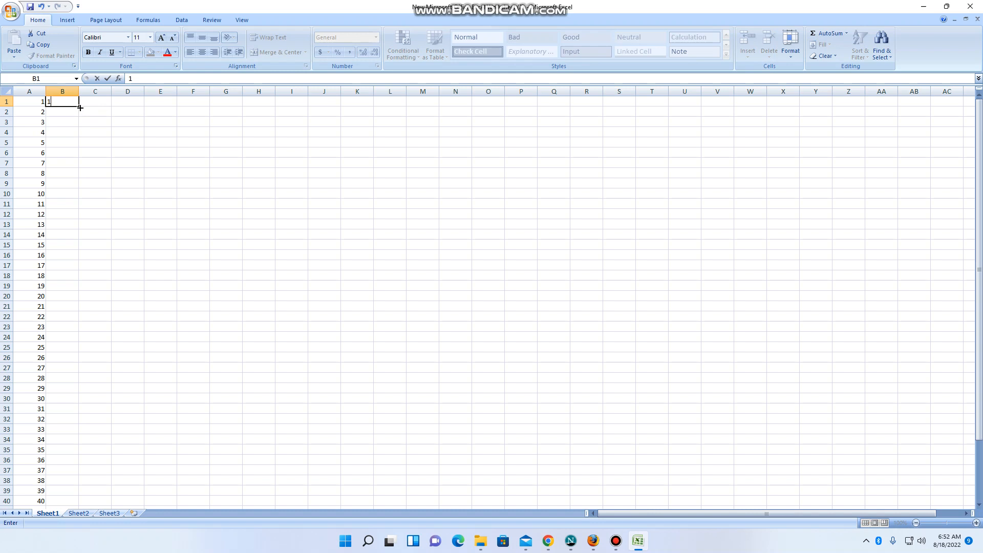
left_click_drag(78, 107, 76, 499)
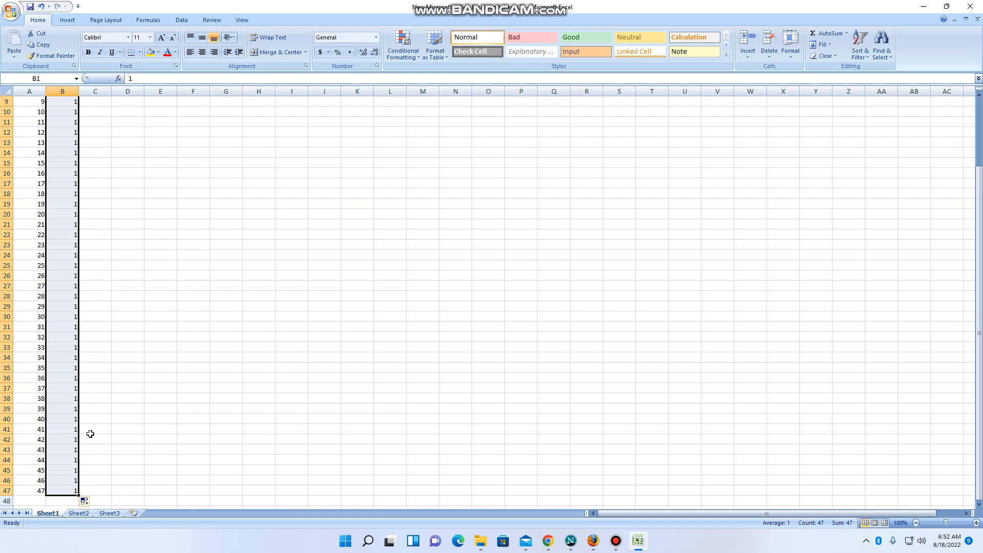
left_click(87, 506)
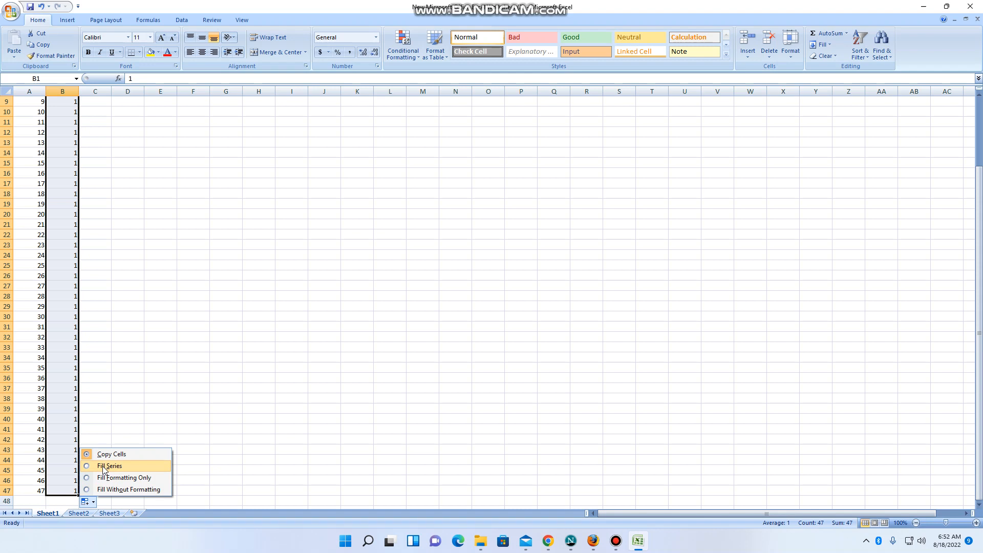
left_click(104, 466)
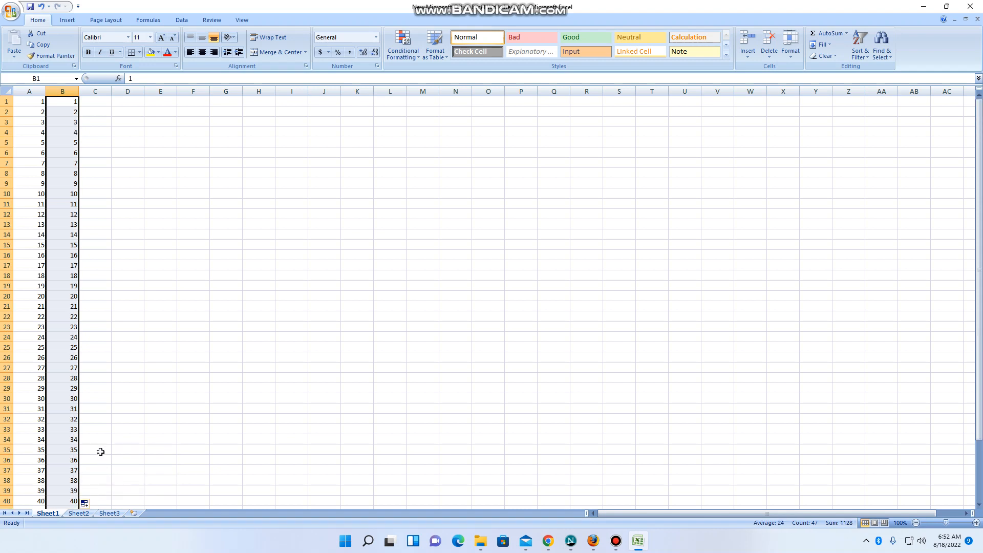
scroll(89, 403, "down", 1)
scroll(89, 404, "down", 2)
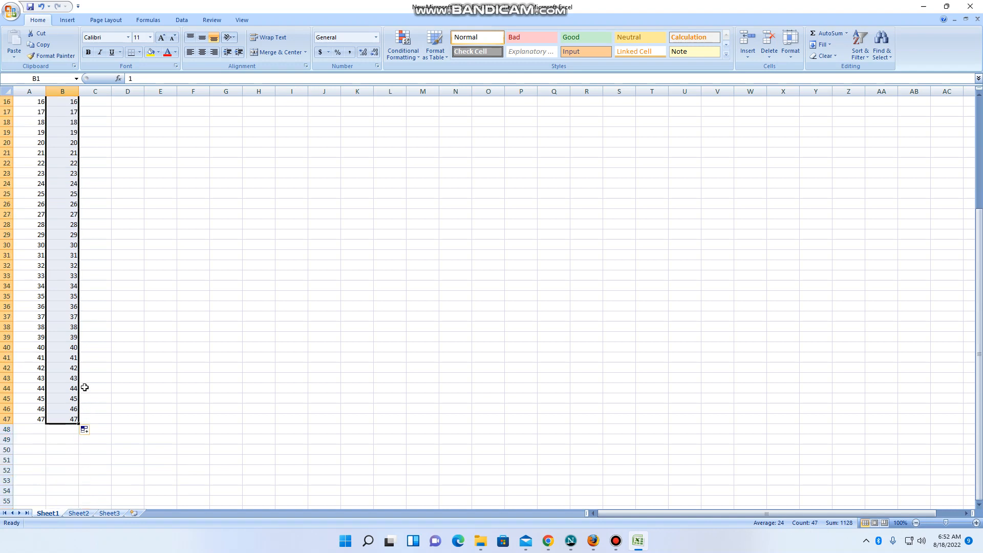
scroll(85, 388, "up", 4)
scroll(85, 387, "down", 5)
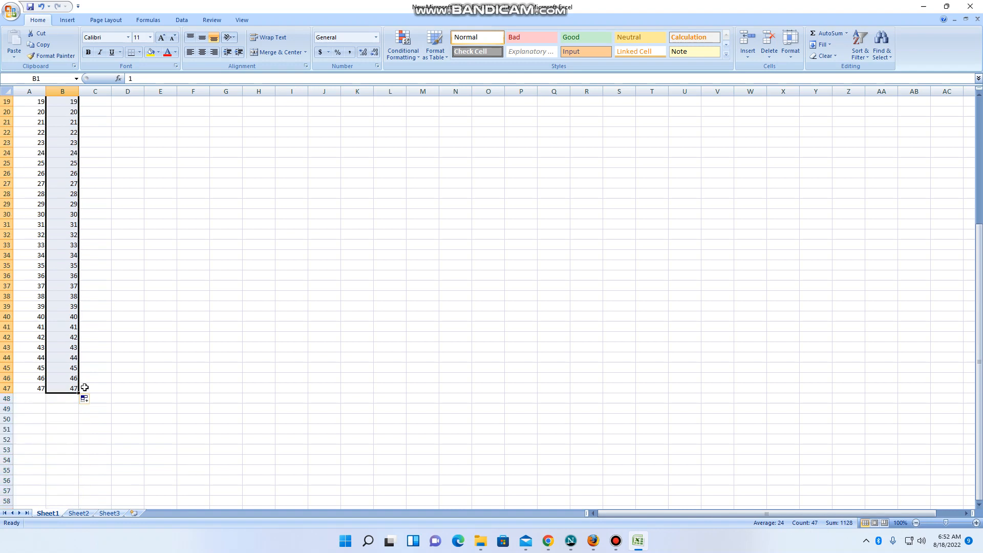
scroll(81, 318, "up", 6)
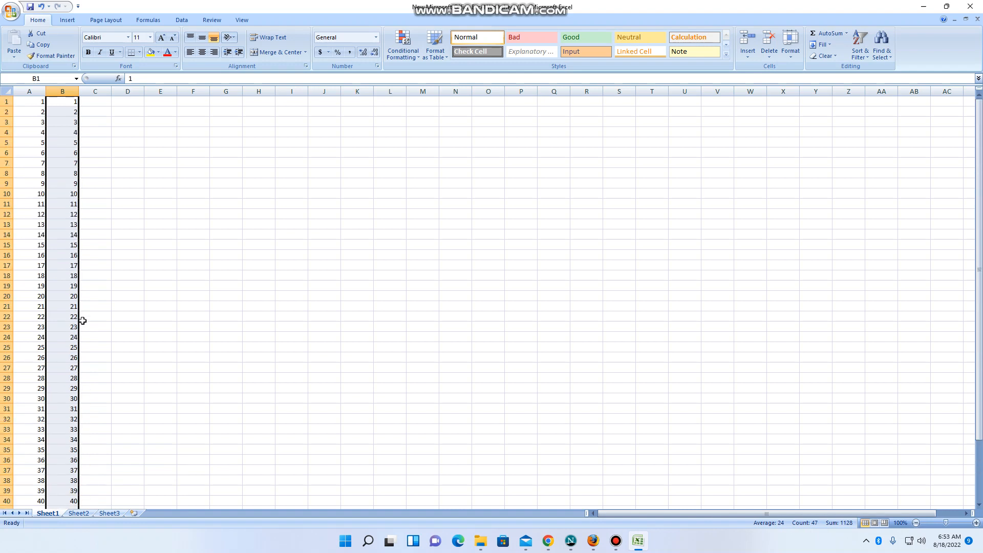
Step: Enter 1 in cell C1 as the starting value for the third column
left_click(106, 99)
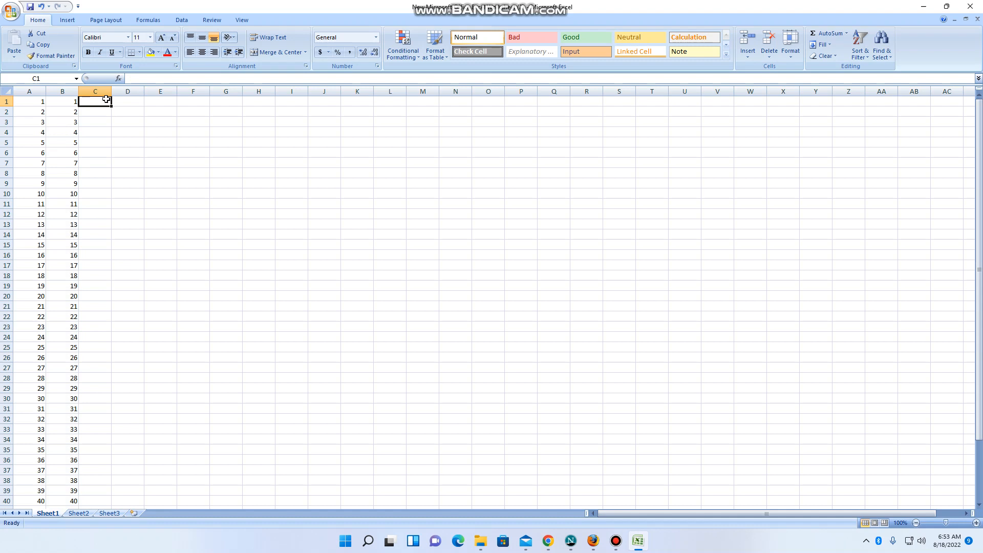
type("1")
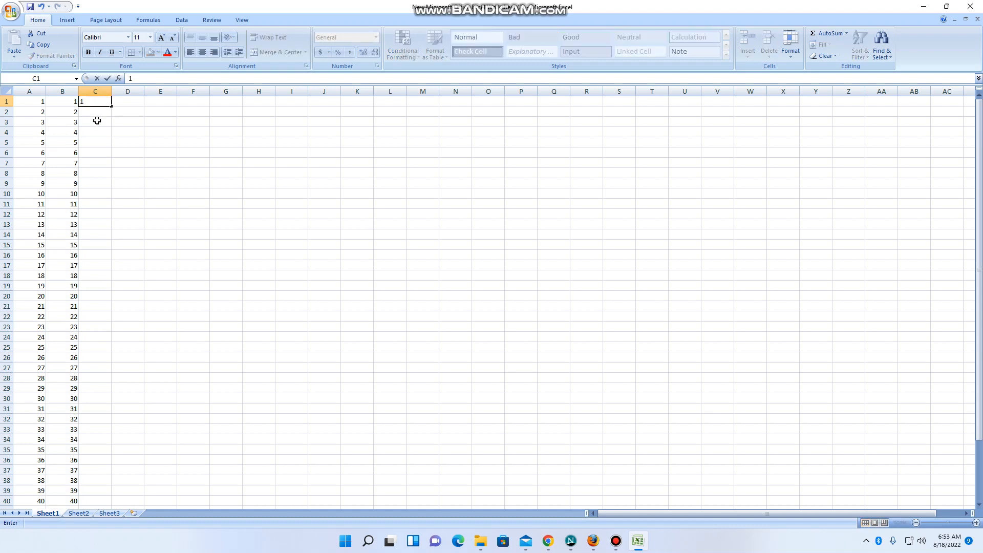
key("Return")
Step: Fill a linear series down the column from C1 with the Series command, using step value 1 and stop value 47
left_click(101, 100)
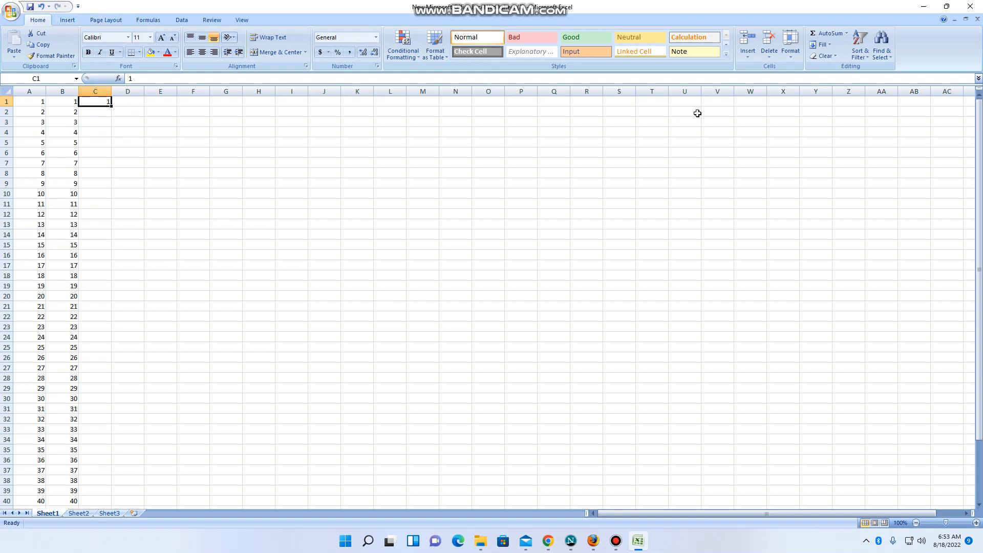
left_click(823, 45)
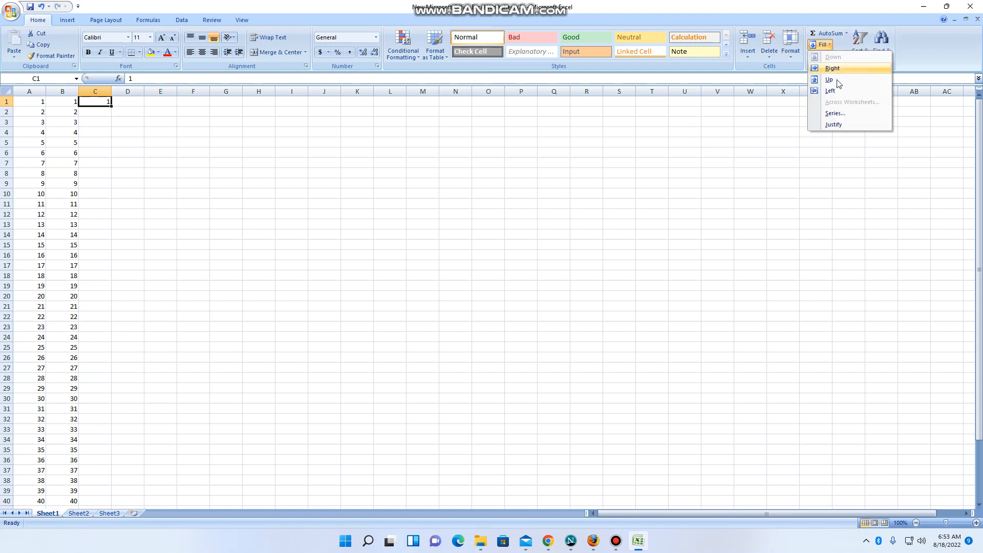
left_click(835, 113)
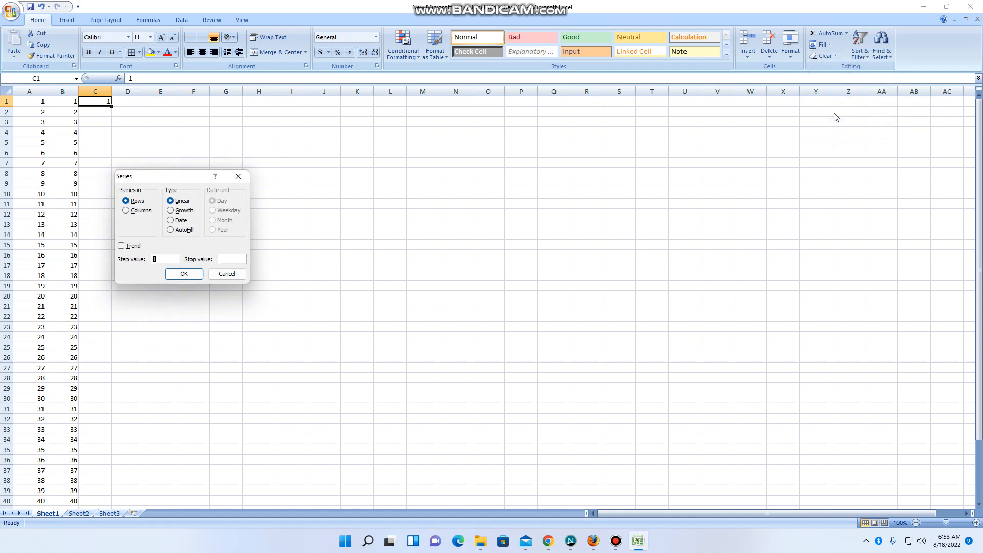
left_click(130, 211)
left_click(229, 259)
type("47")
left_click(176, 274)
scroll(177, 273, "down", 8)
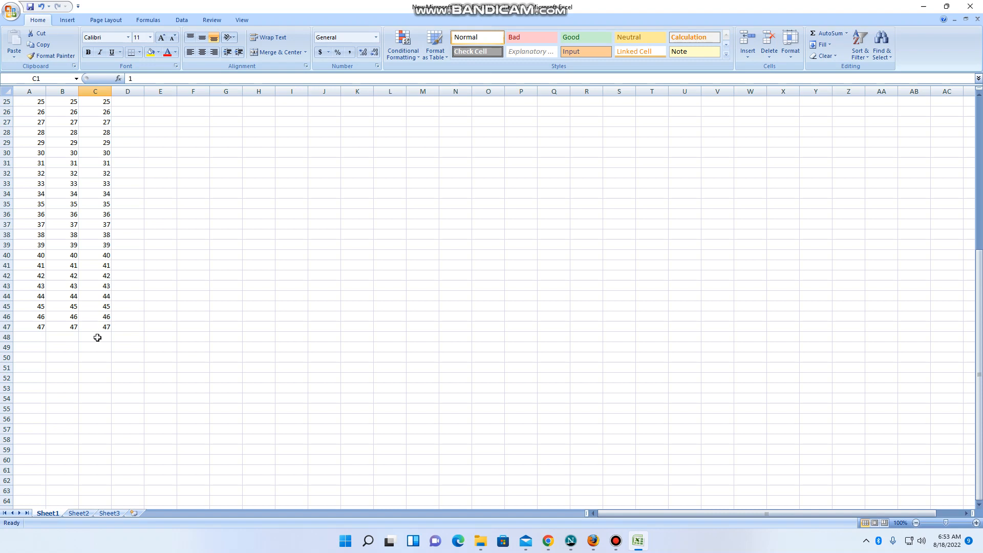
scroll(88, 300, "up", 8)
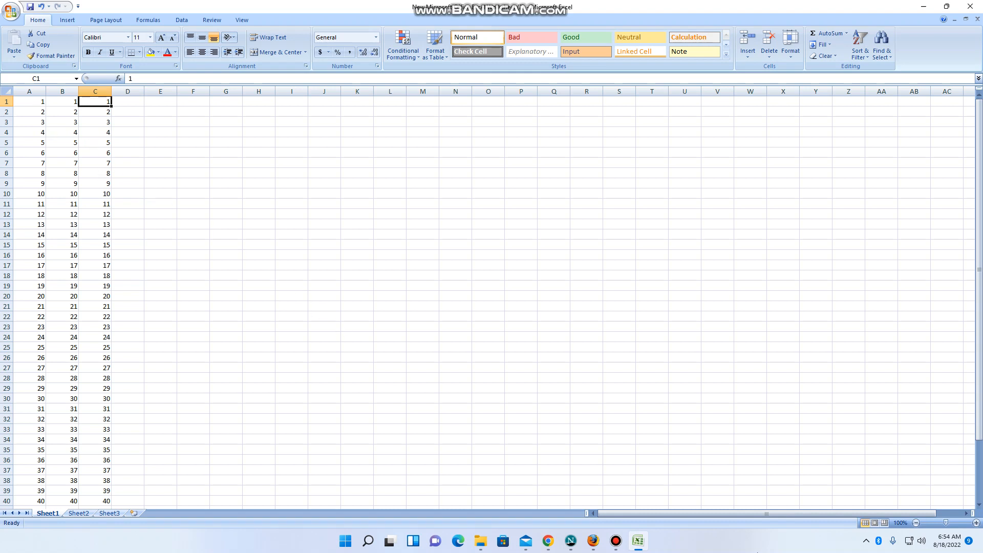
Step: Merge and center cells F5:I5 into a single cell
mouse_move(605, 541)
left_click(181, 141)
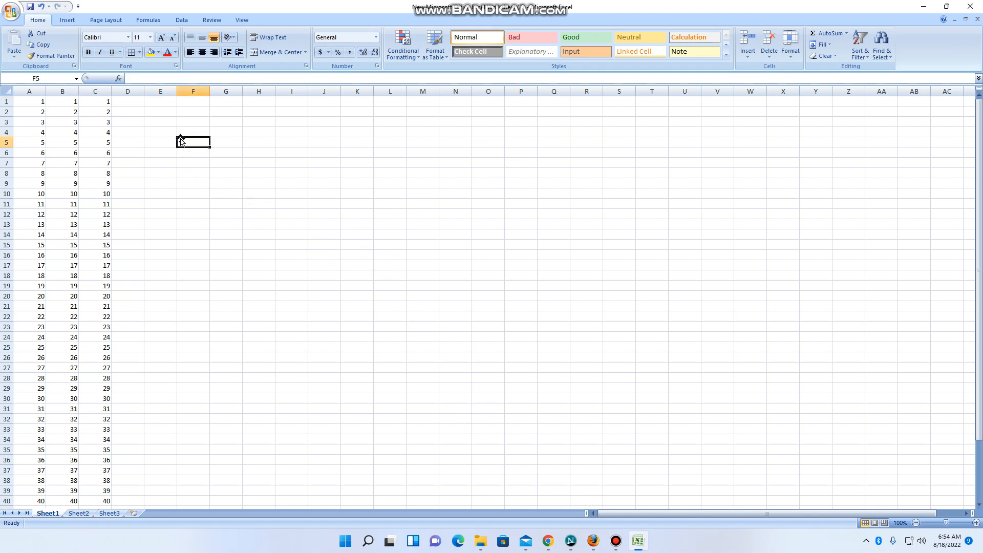
key("shift+Right")
key("shift+Right")
key("shift+Right")
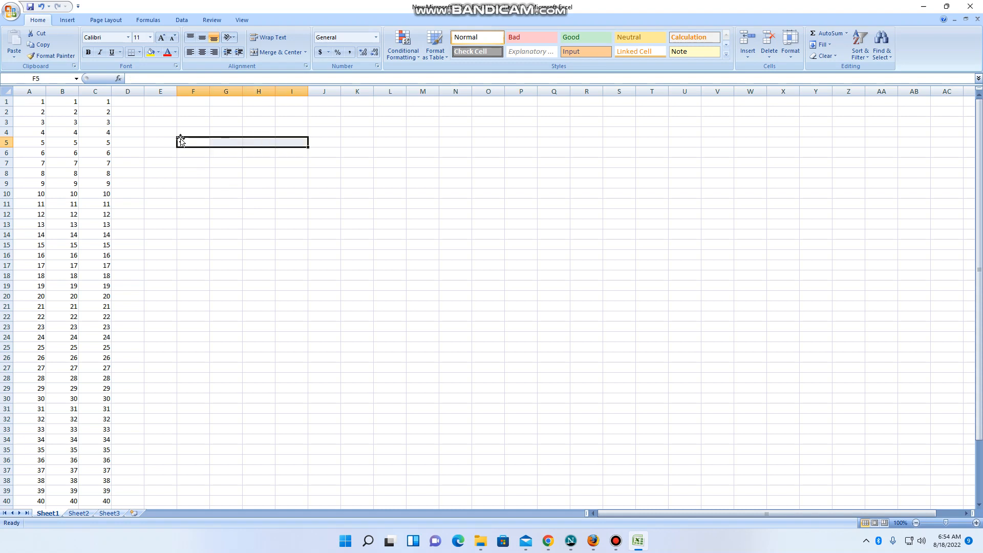
left_click(269, 52)
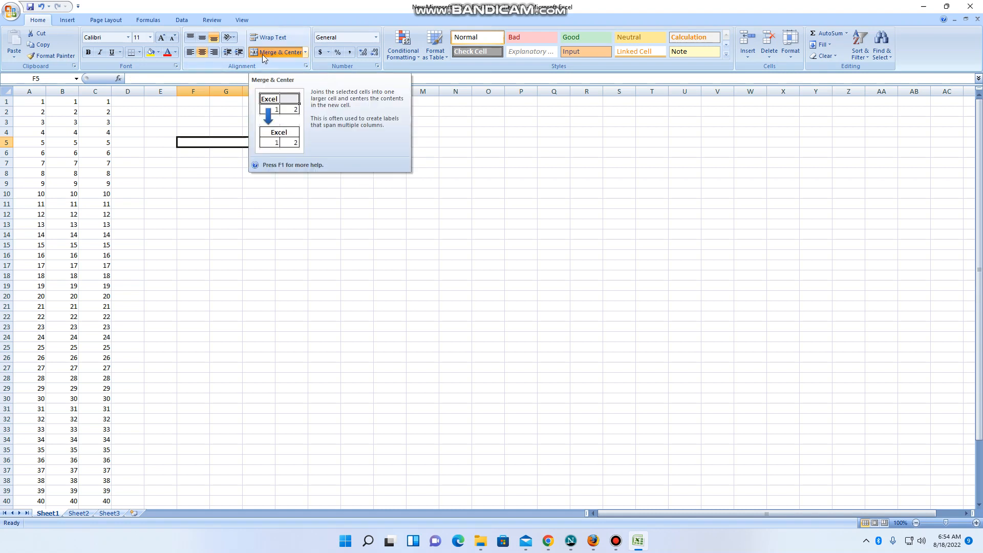
left_click(262, 54)
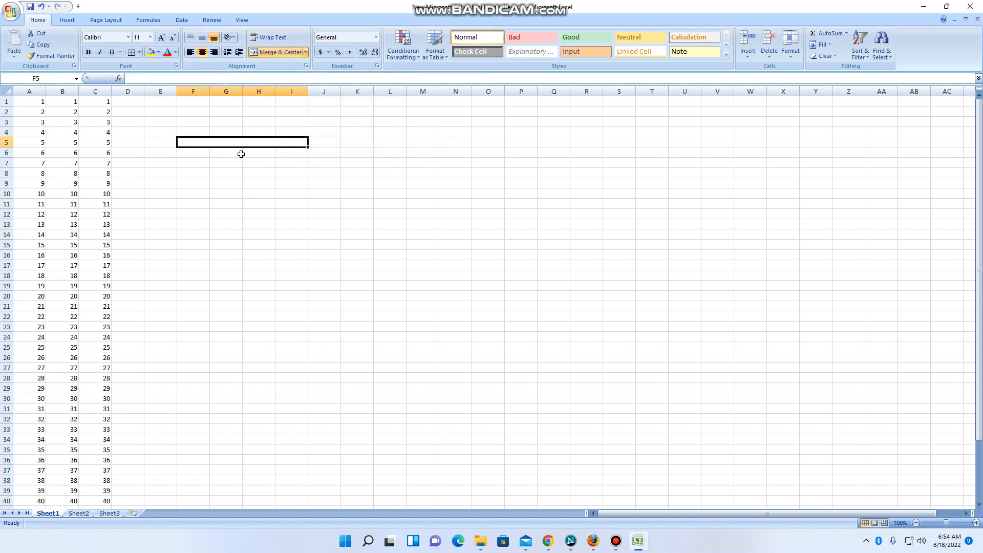
left_click(223, 172)
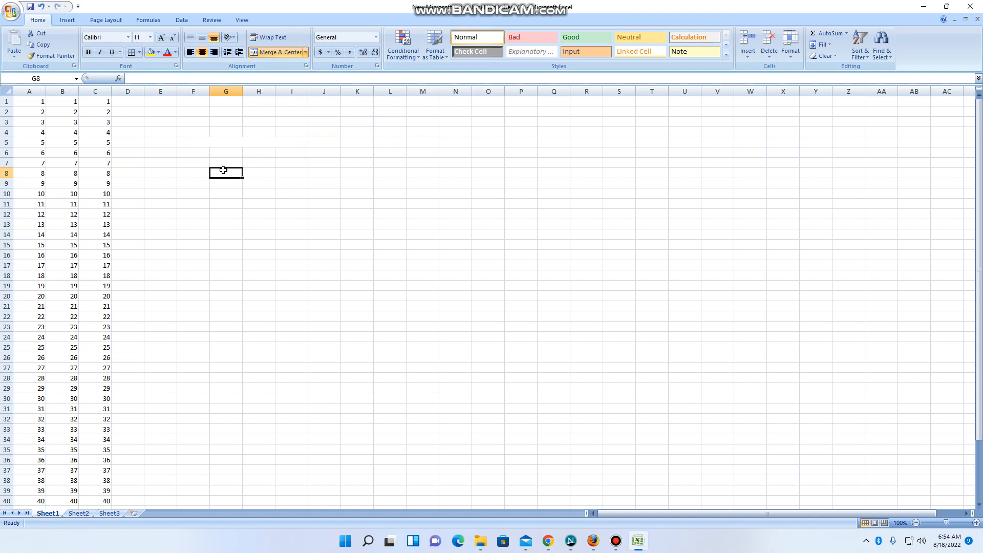
Step: Merge and center the block F6:J10 into one large cell
left_click(187, 154)
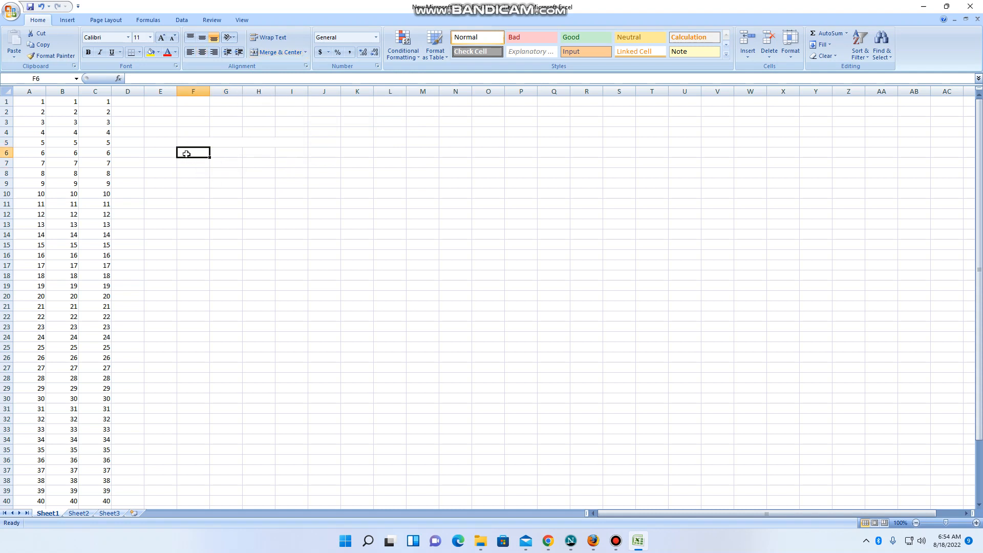
key("shift+Right")
key("shift+Right")
key("shift+Right")
key("shift+Right")
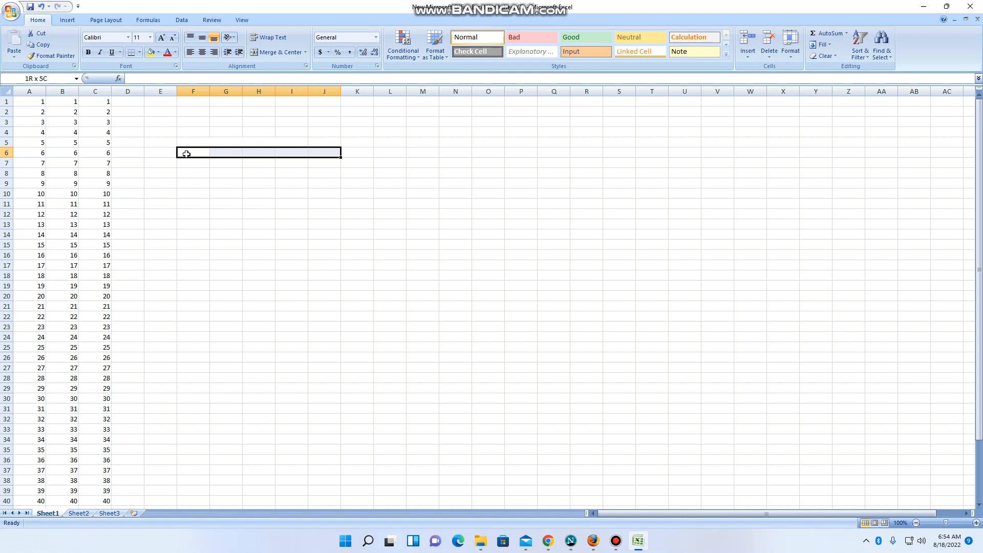
key("shift+Down")
key("shift+Down")
key("shift+Down")
key("shift+Down")
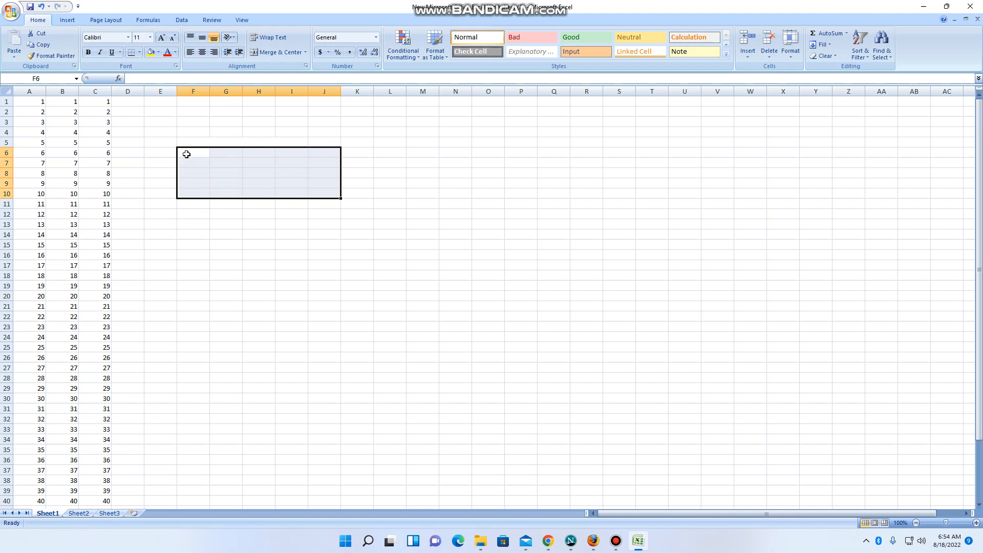
key("alt")
key("h")
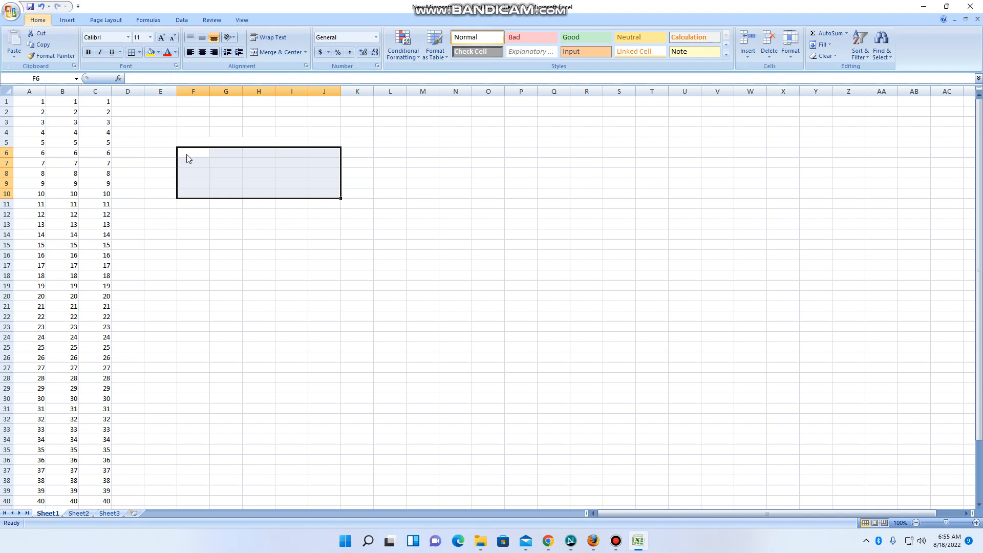
key("m")
key("c")
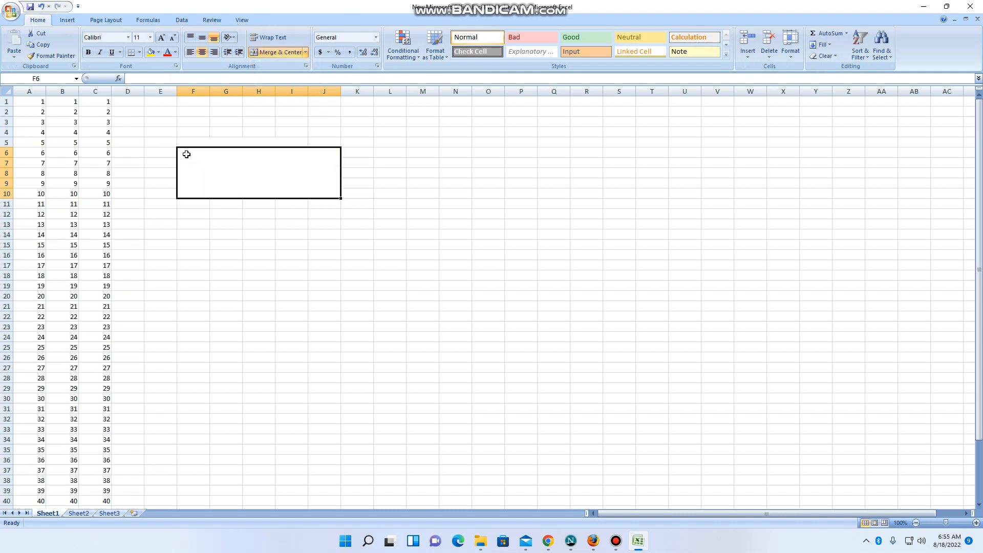
Step: Enter a first name in lowercase letters in cell F13 as sample text
scroll(231, 205, "down", 1)
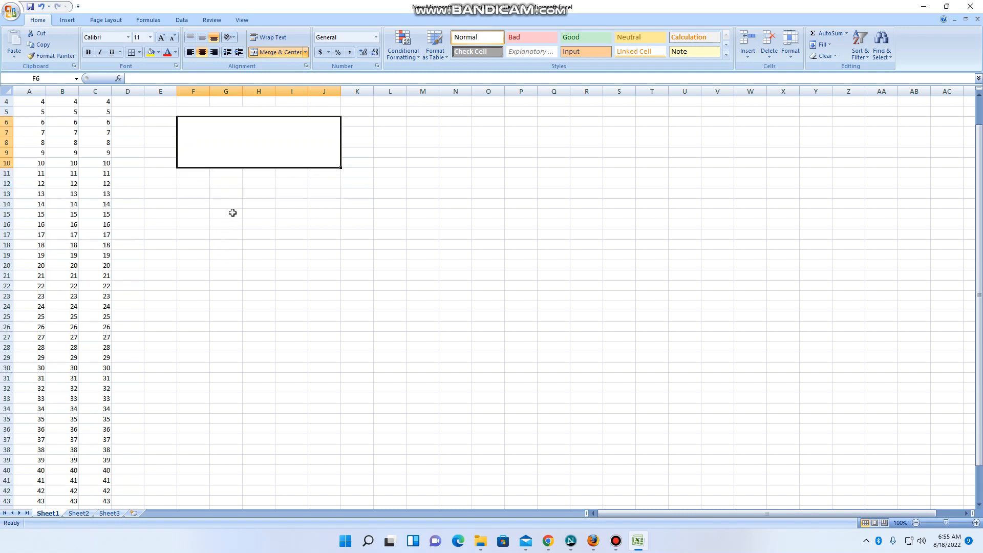
scroll(233, 213, "up", 1)
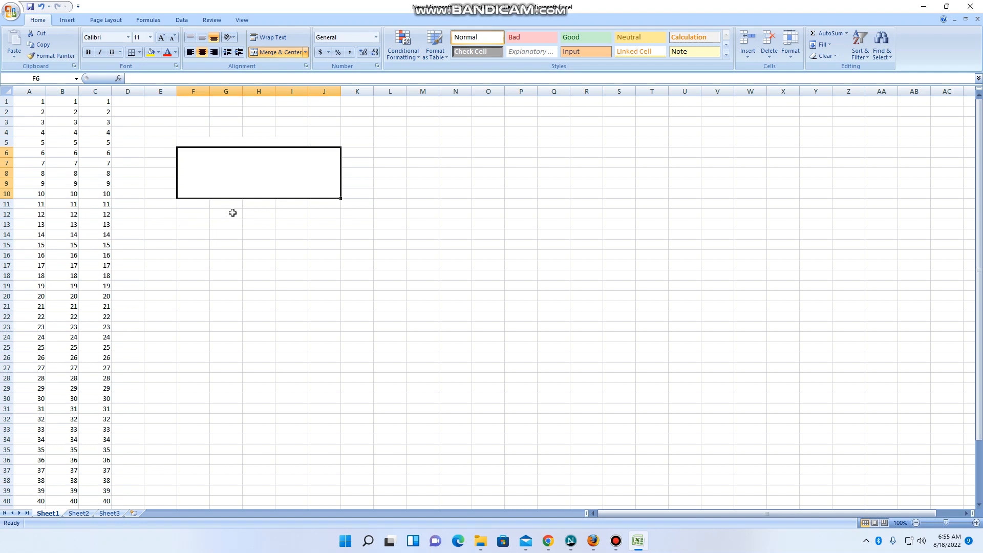
left_click(188, 226)
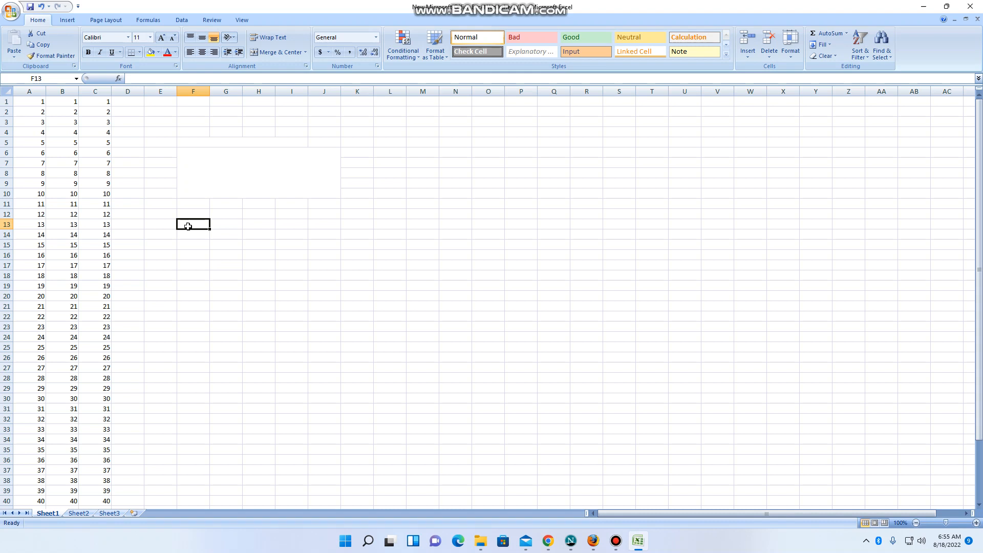
type("ali")
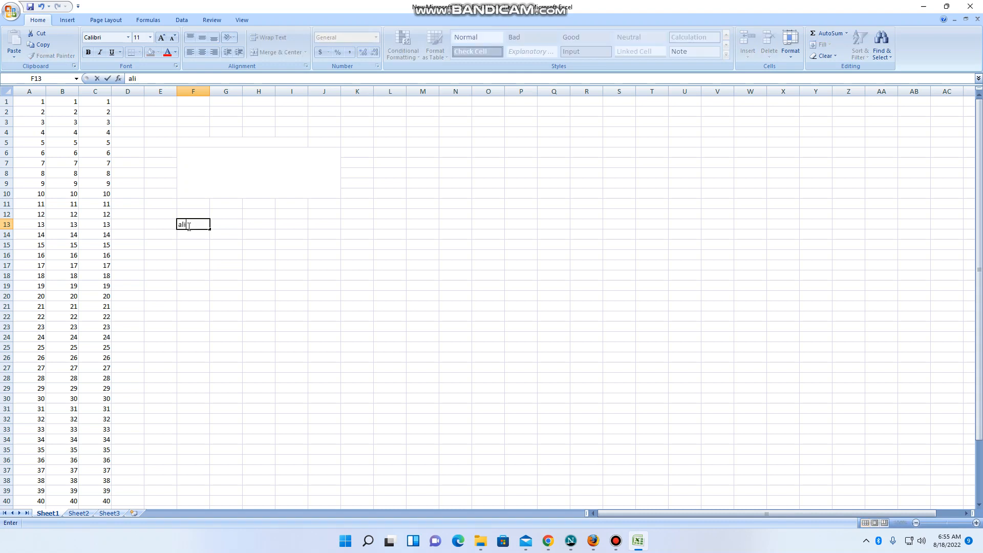
Step: Convert the name in F13 to uppercase in cell G13 with the formula =upper(F13)
left_click(226, 228)
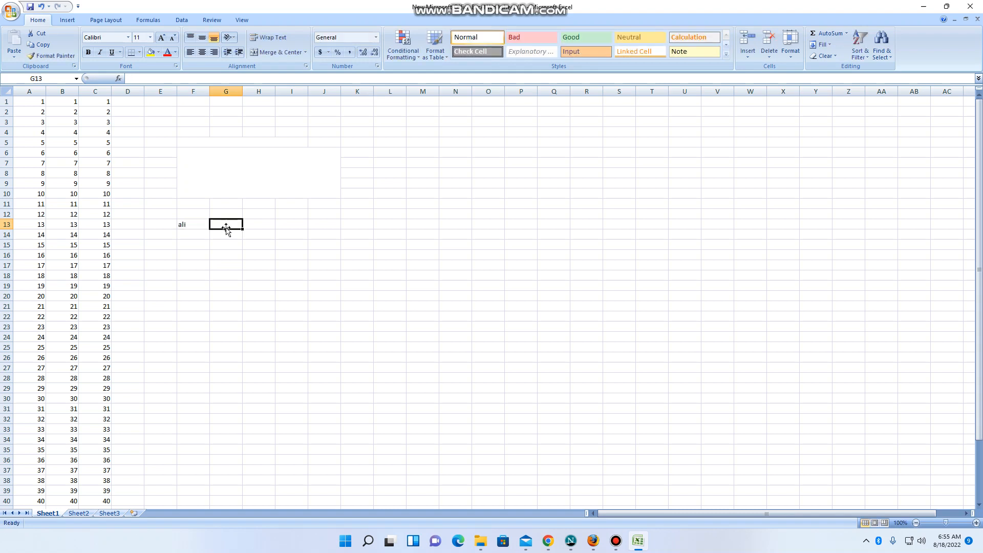
type("=")
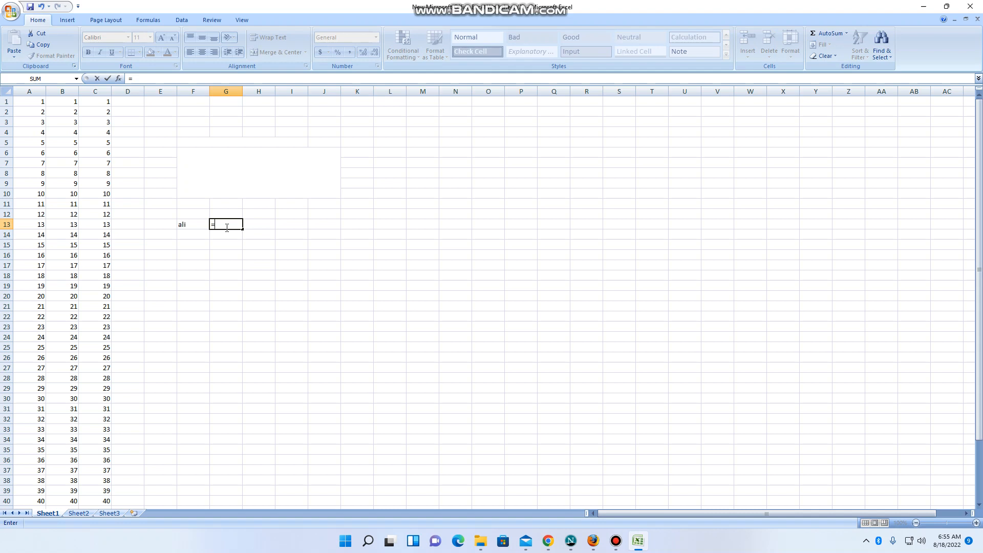
type("up")
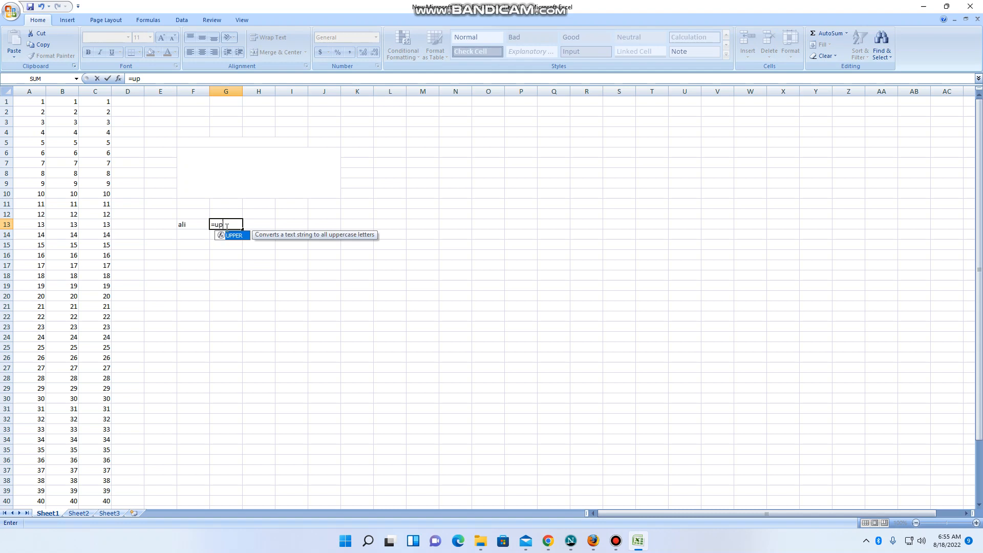
type("per(")
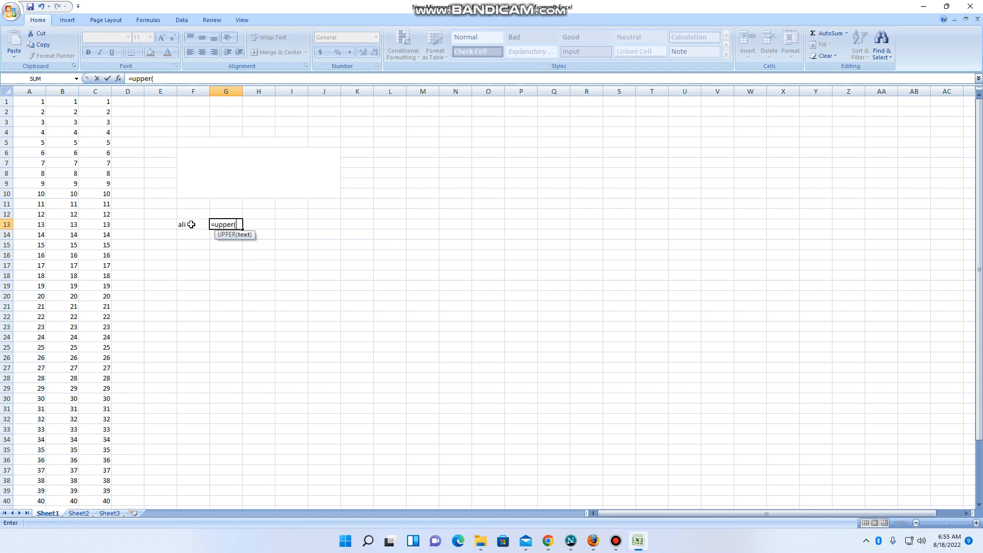
left_click(190, 224)
type(")")
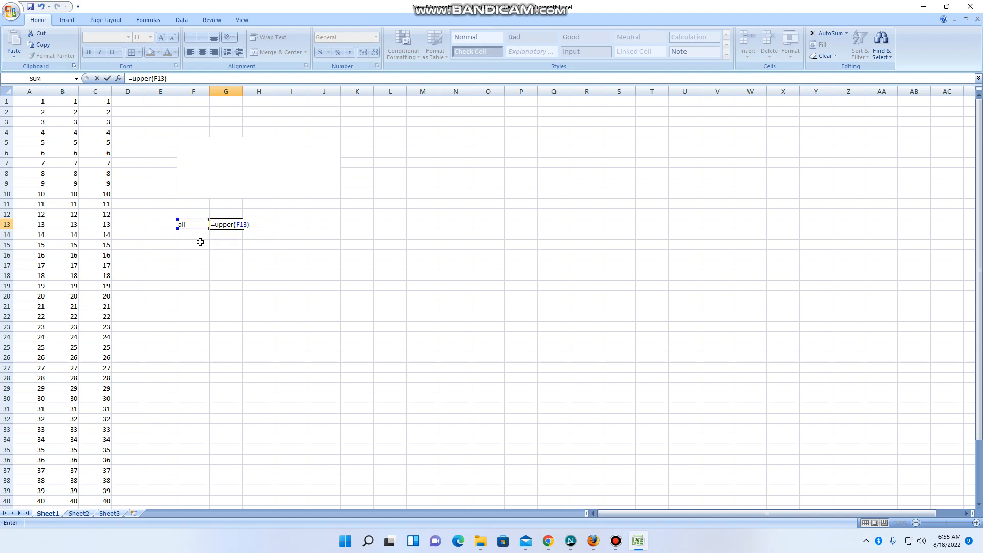
key("Return")
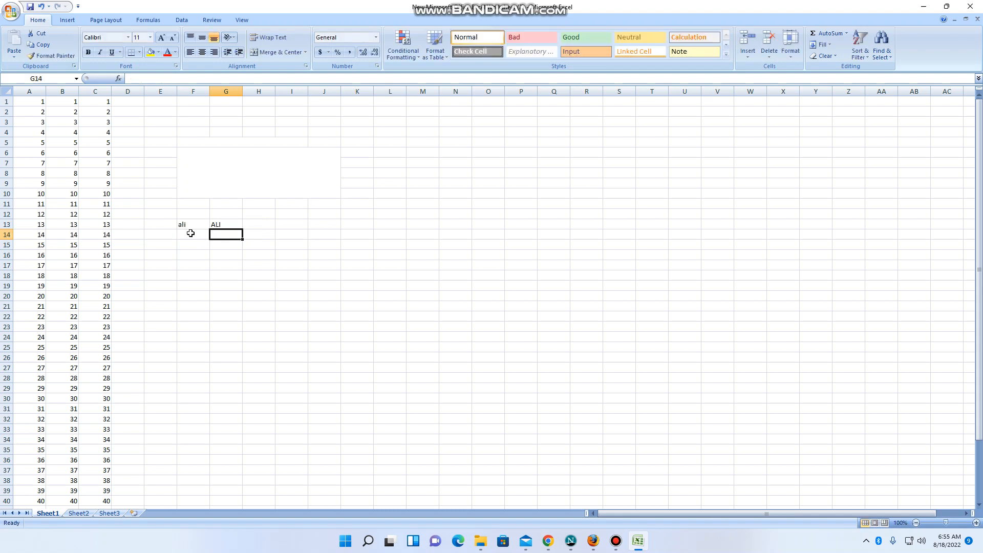
Step: Convert the uppercase name in G13 to lowercase in cell H13 with the formula =lower(G13)
left_click(190, 234)
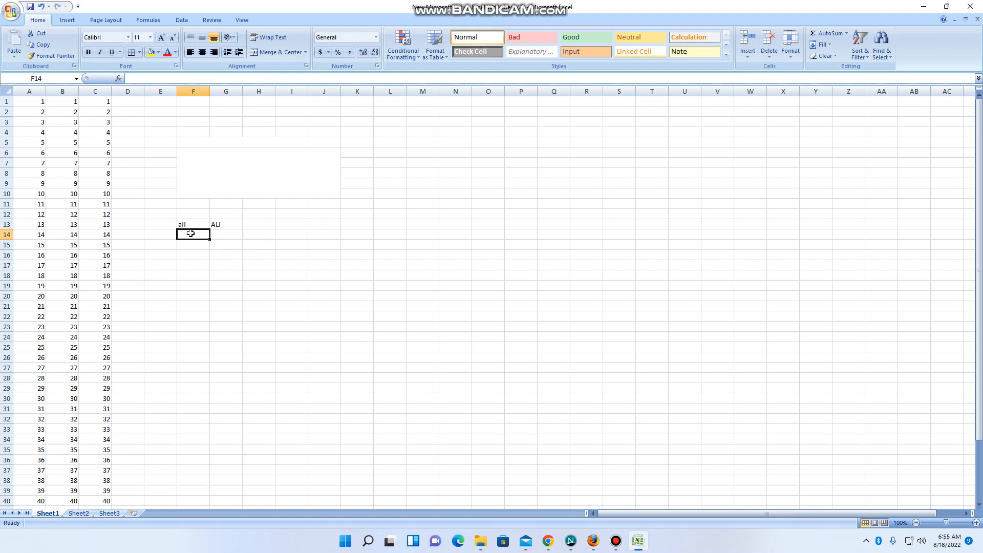
left_click(226, 226)
left_click(255, 224)
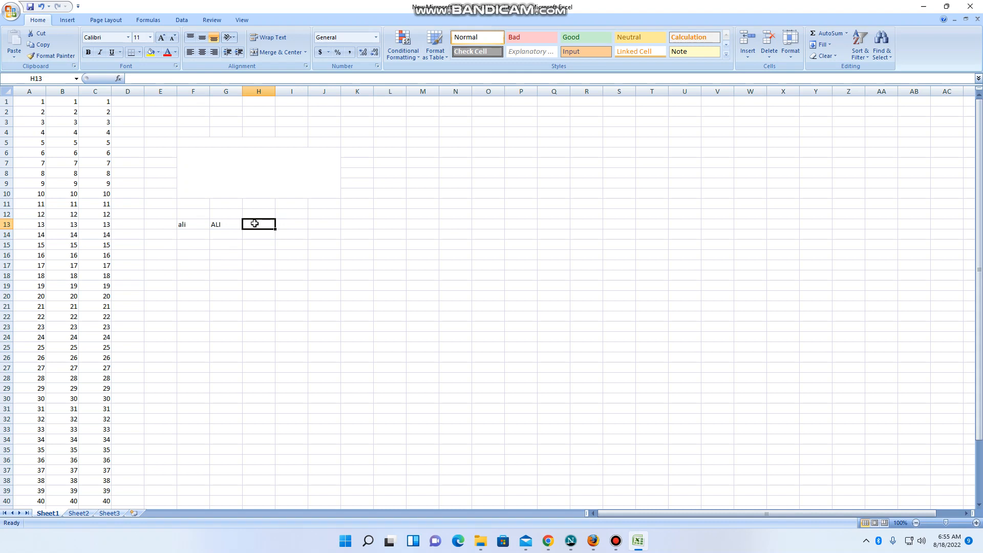
type("=")
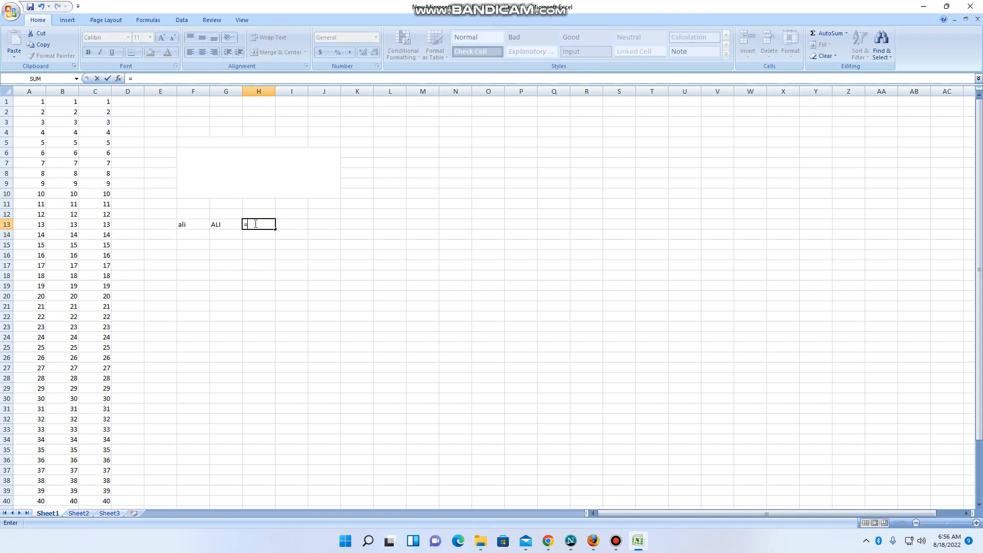
type("lo")
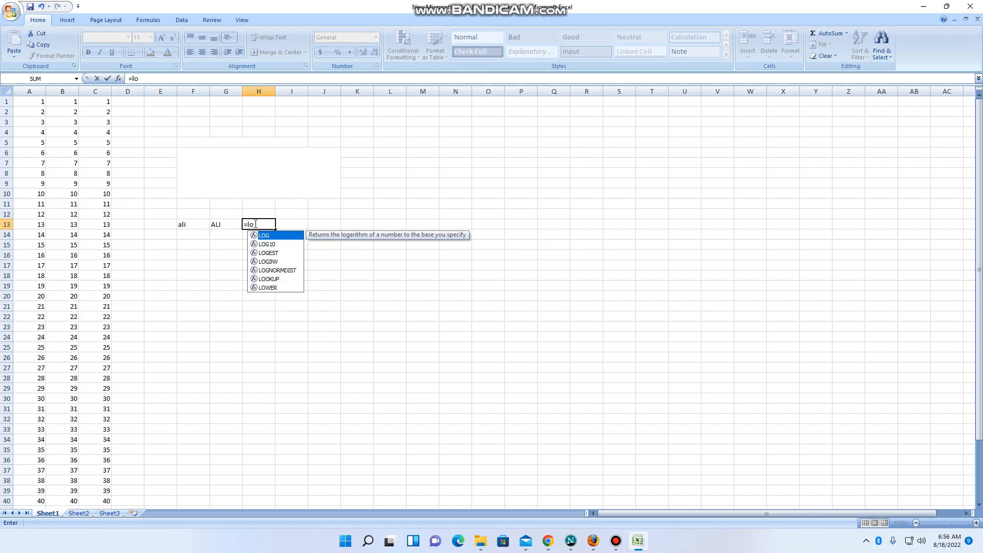
type("we")
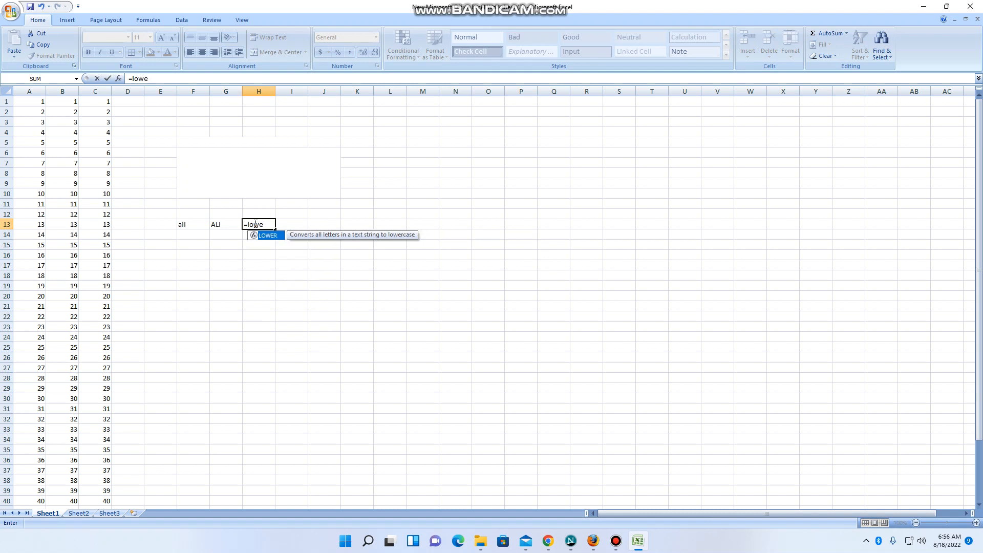
type("r(")
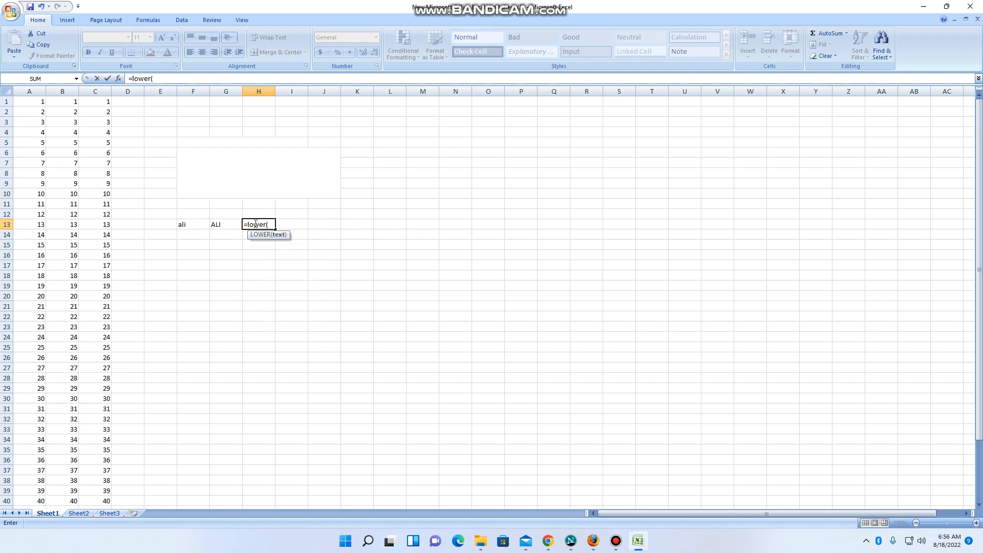
left_click(218, 225)
type(")")
key("Return")
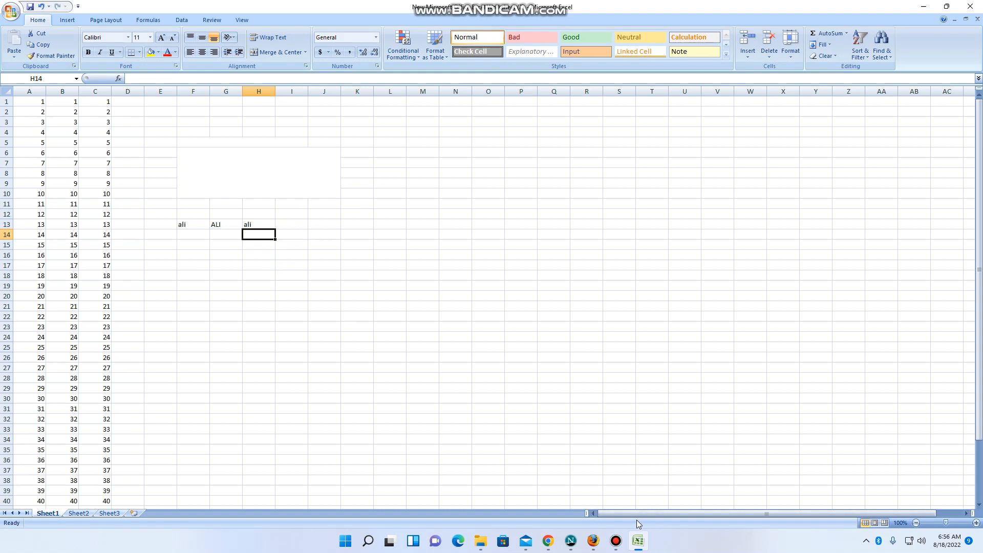
mouse_move(639, 545)
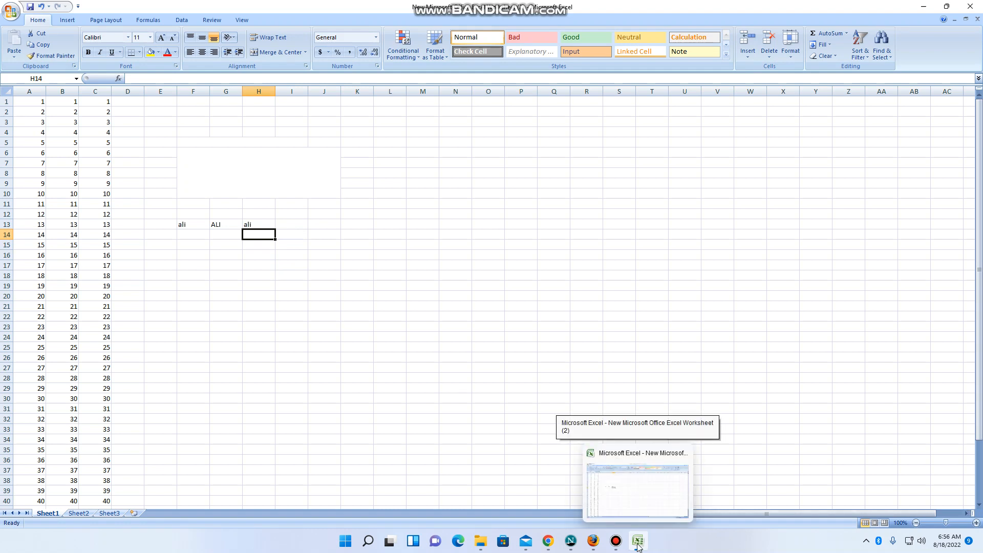